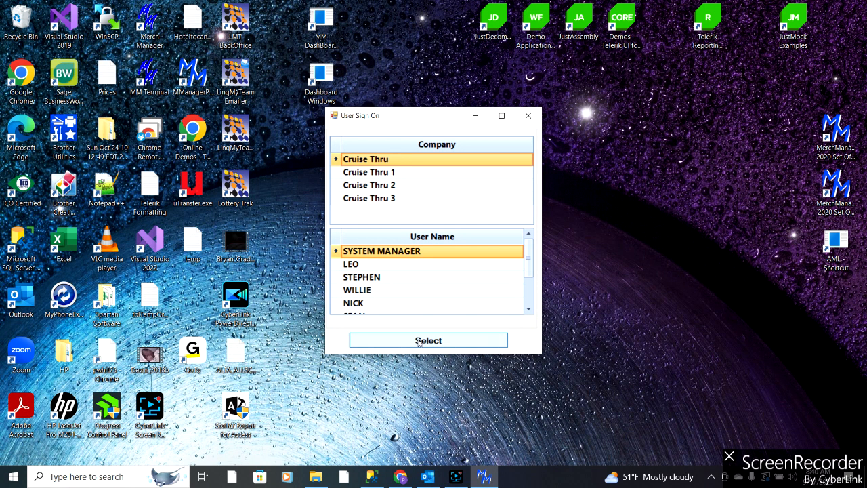
# Sign on to the Cruise Thru company as SYSTEM MANAGER and open the Button Setup utility.
pyautogui.click(419, 342)
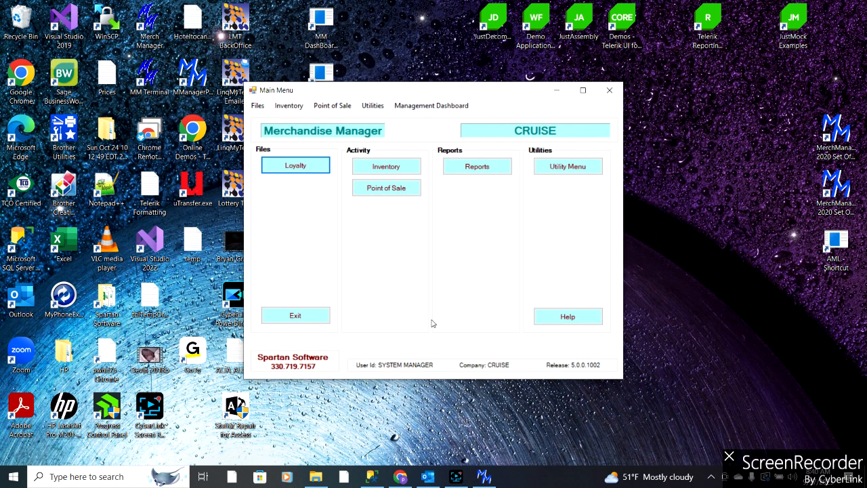
pyautogui.click(372, 106)
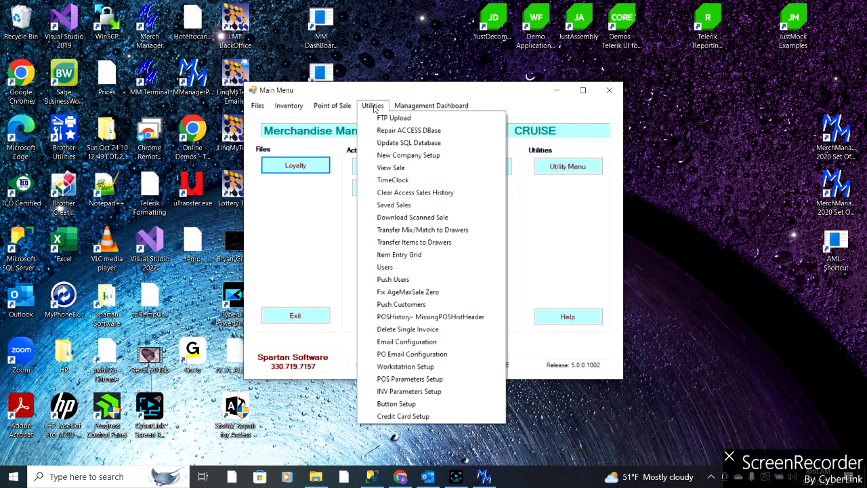
pyautogui.click(397, 405)
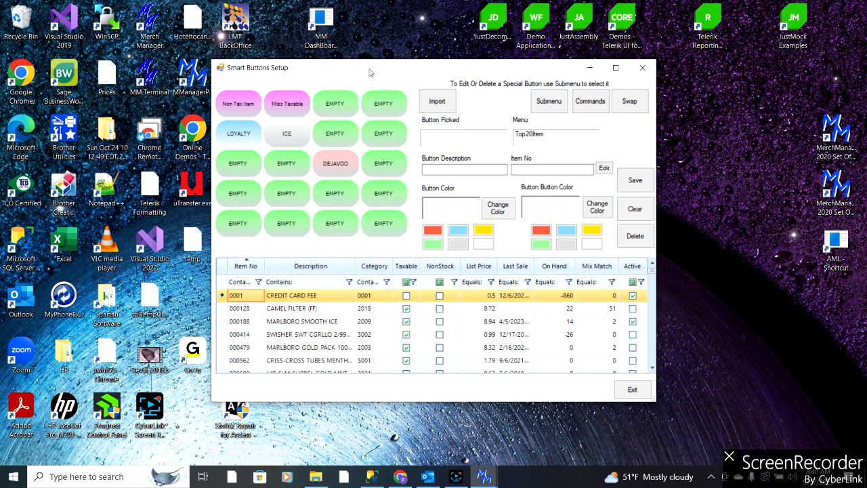
# Assign the Slush 12oz item to the empty fourth button of the Top20Item menu in light blue, save it and exit the setup.
pyautogui.click(387, 105)
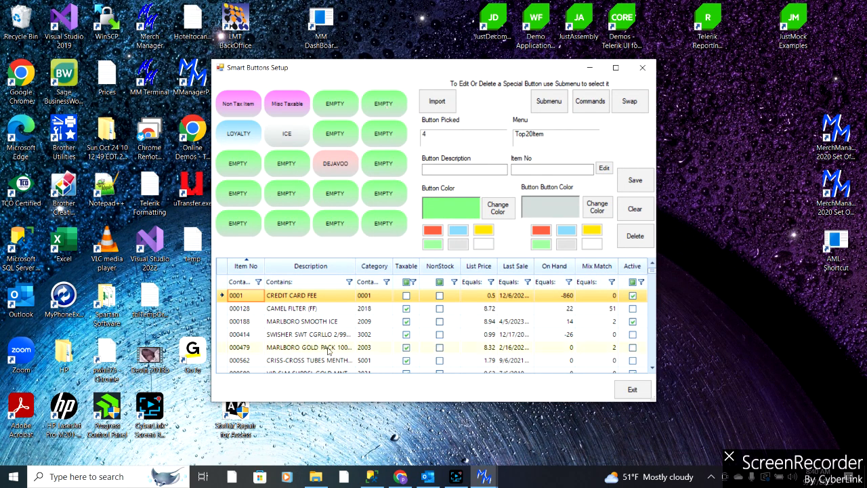
pyautogui.click(319, 283)
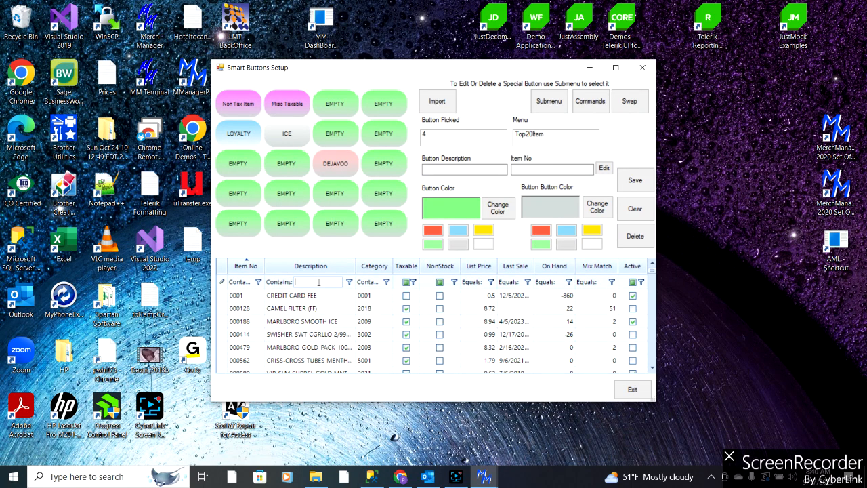
pyautogui.write('sl')
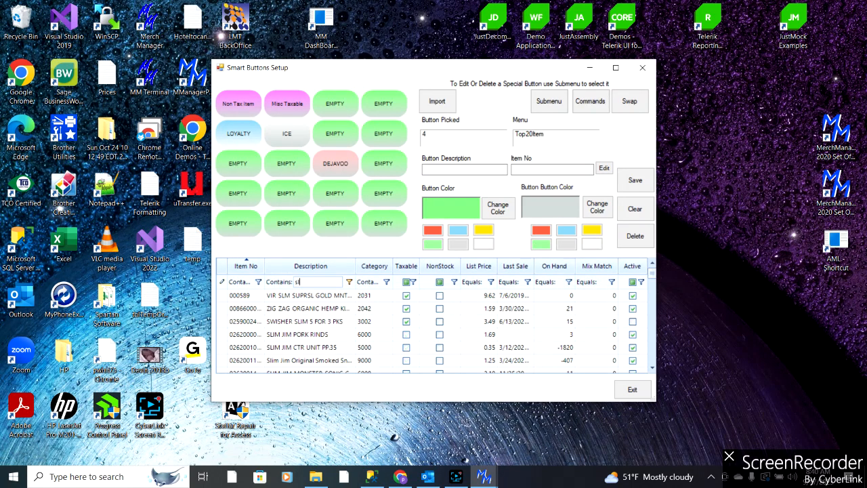
pyautogui.write('ush')
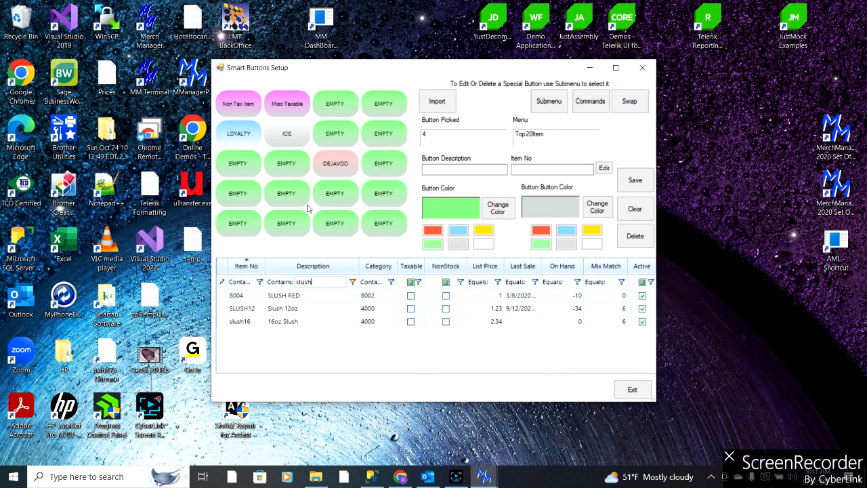
pyautogui.click(320, 313)
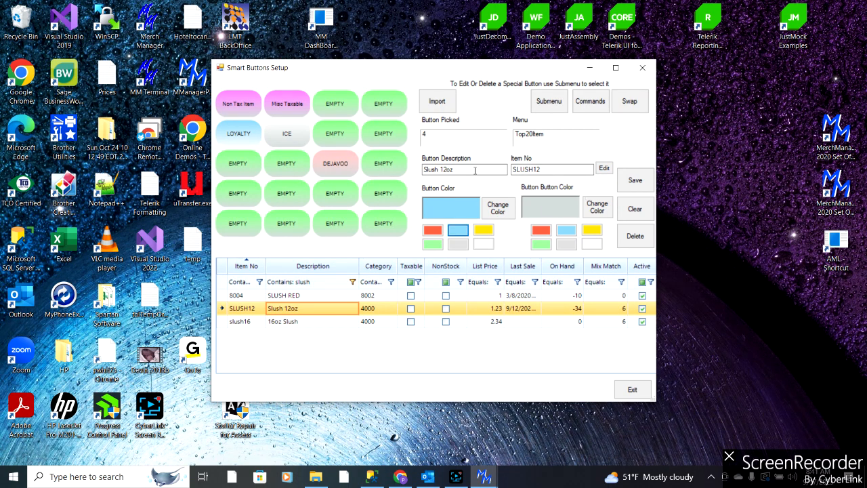
pyautogui.click(633, 184)
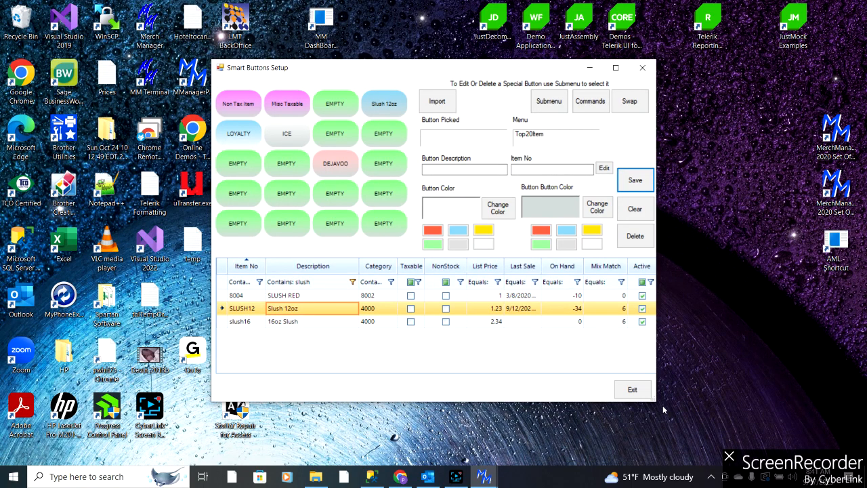
pyautogui.click(632, 389)
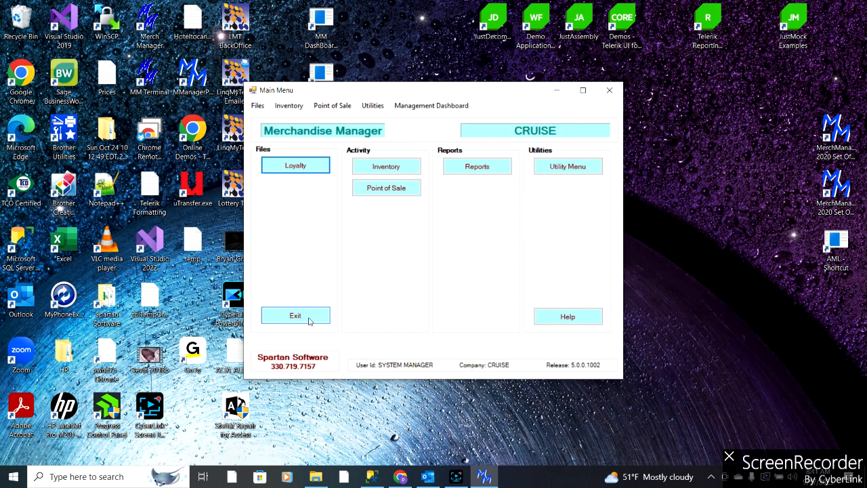
# Reopen Button Setup and delete the Slush 12oz button from the Top20Item menu.
pyautogui.click(375, 107)
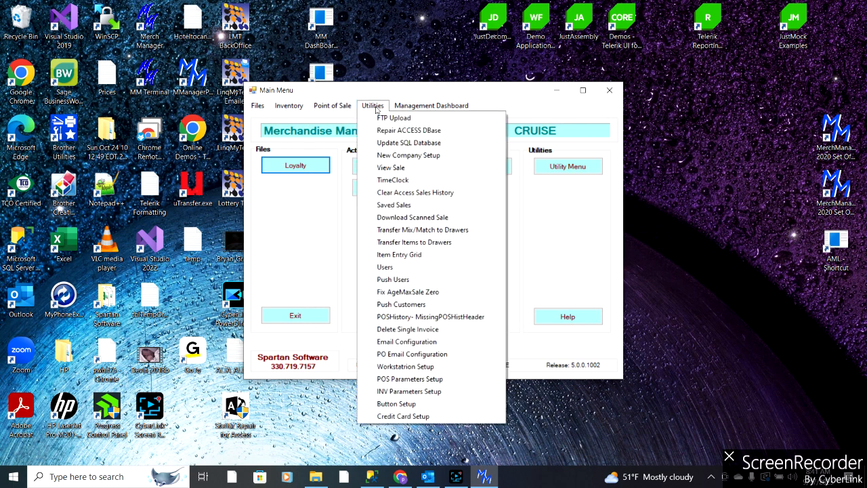
pyautogui.click(399, 404)
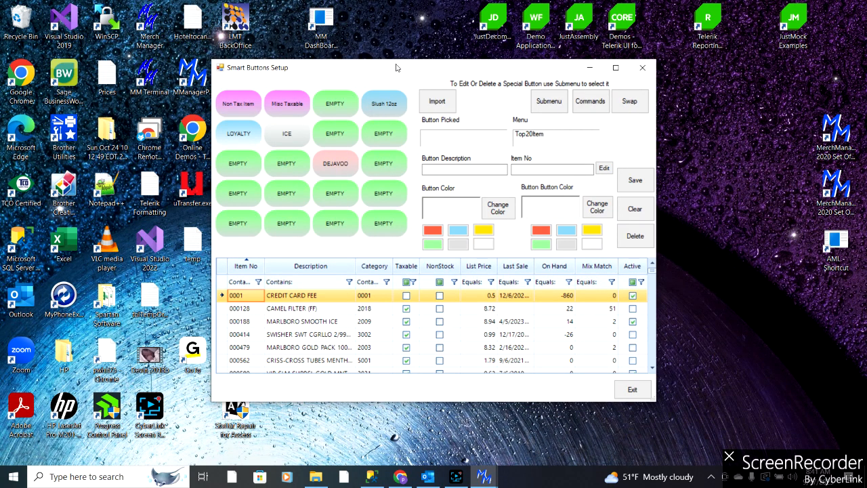
pyautogui.click(386, 111)
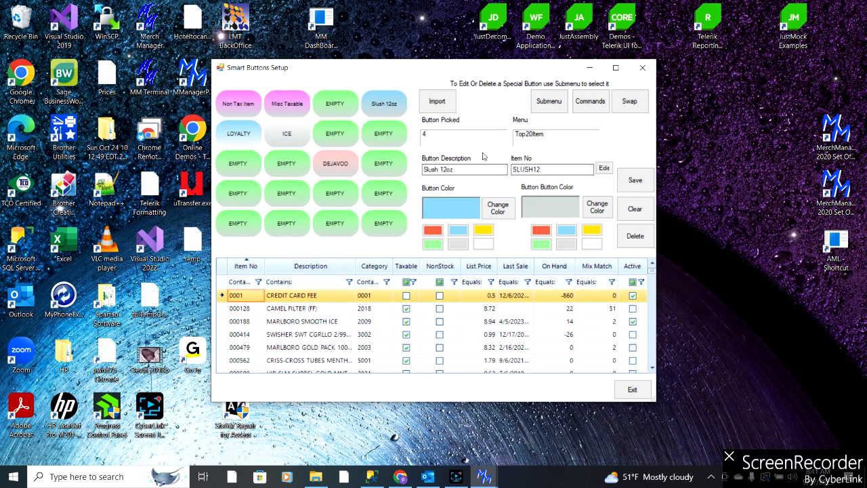
pyautogui.click(636, 241)
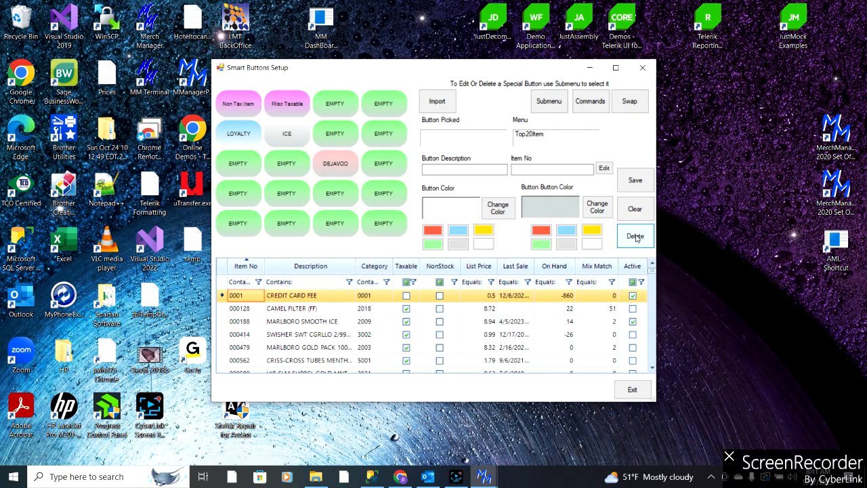
# Make the fourth button a gray submenu button with item number #Slushie and description Slushies, and save it.
pyautogui.click(384, 105)
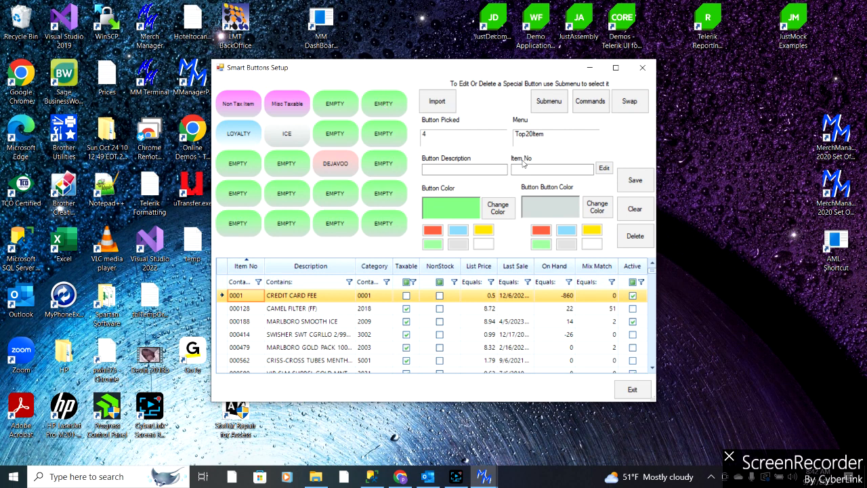
pyautogui.click(550, 103)
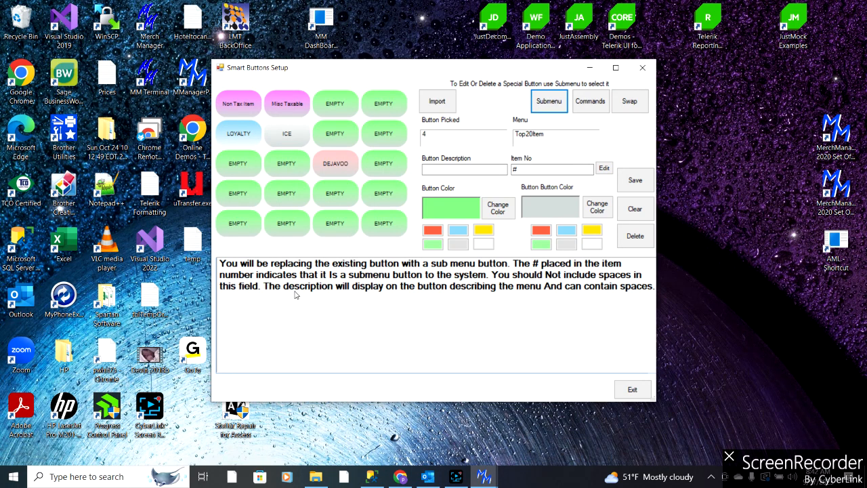
pyautogui.click(529, 169)
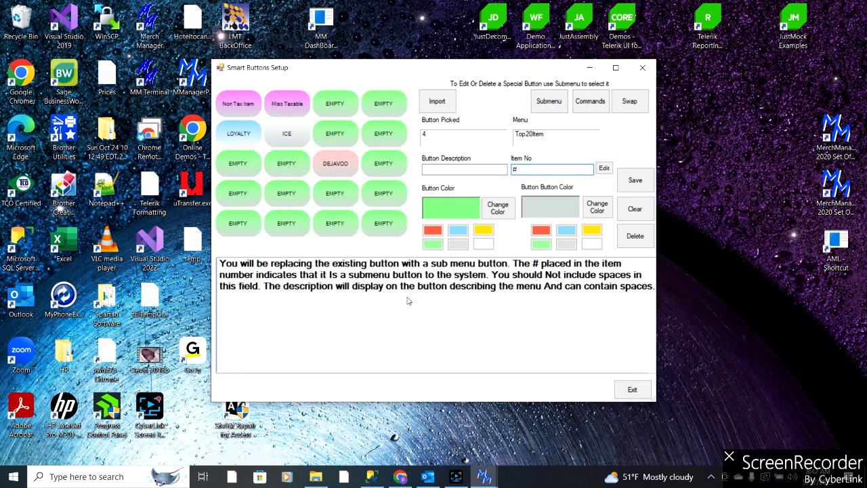
pyautogui.write('Slushie')
pyautogui.click(447, 169)
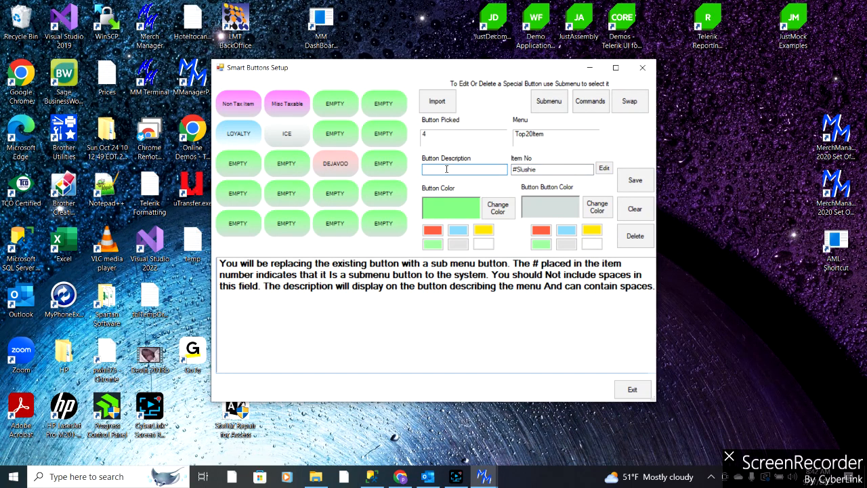
pyautogui.write('Slushies')
pyautogui.click(458, 245)
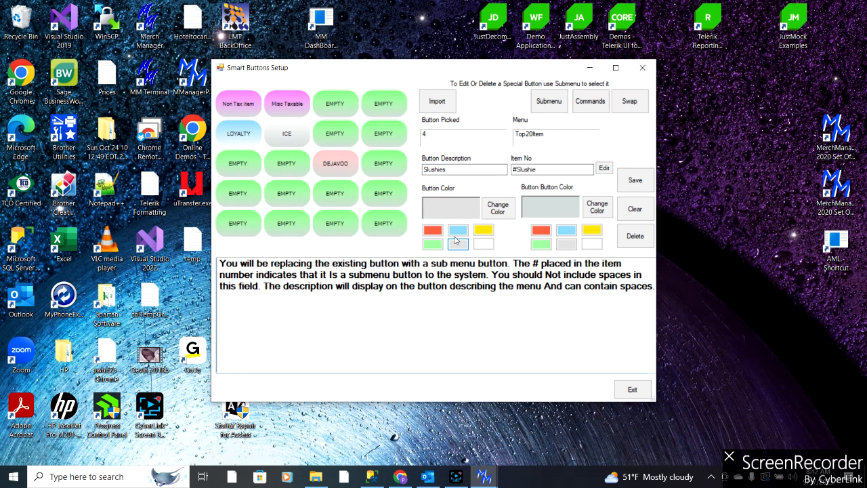
pyautogui.click(637, 180)
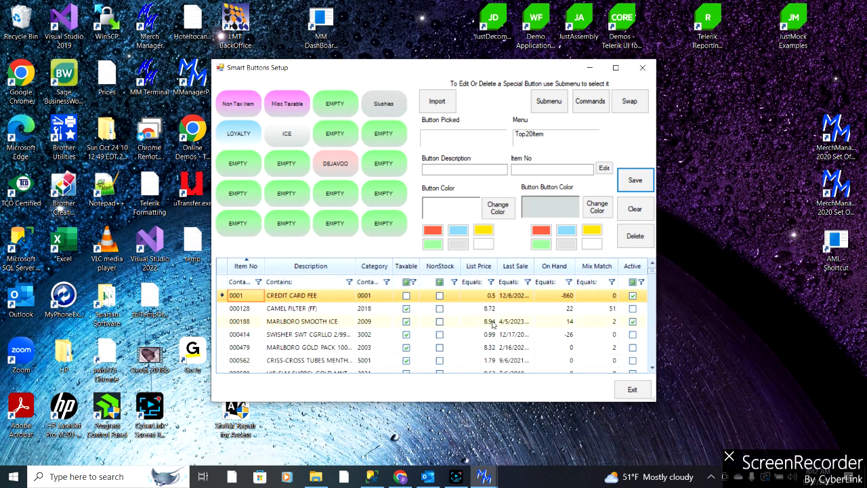
# In the Slushies submenu, assign the Slush 12oz item to the first button in light blue and save it.
pyautogui.click(383, 105)
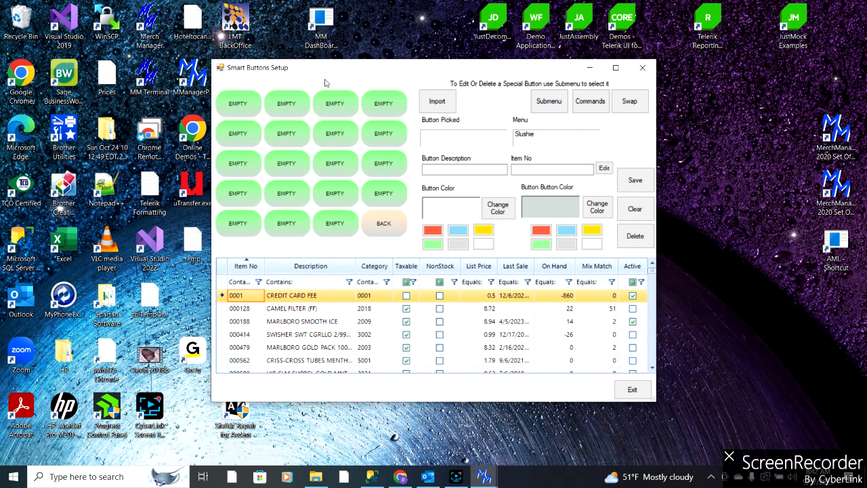
pyautogui.click(238, 108)
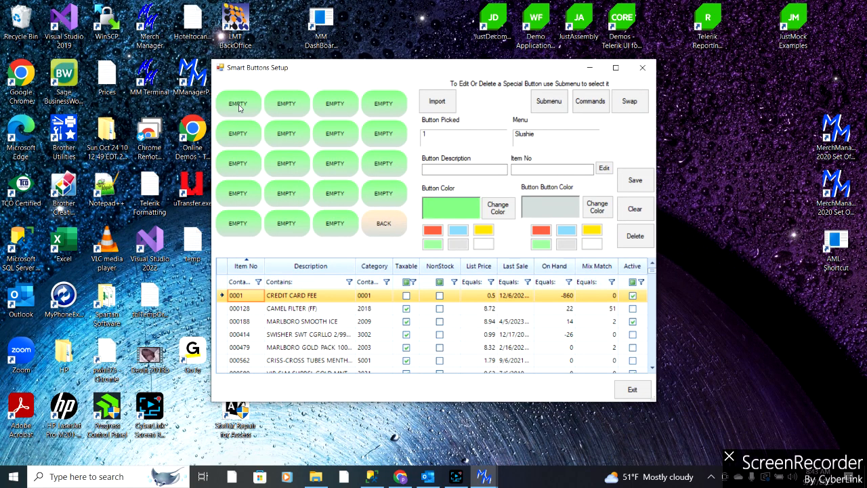
pyautogui.click(314, 283)
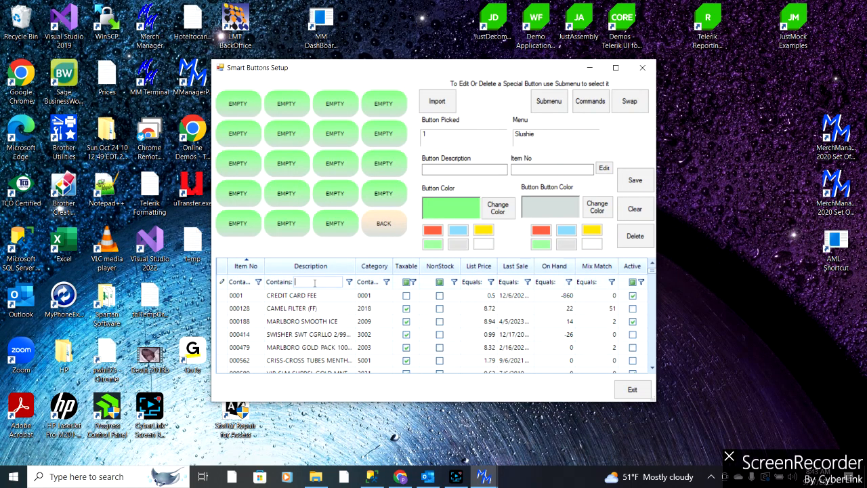
pyautogui.write('sl')
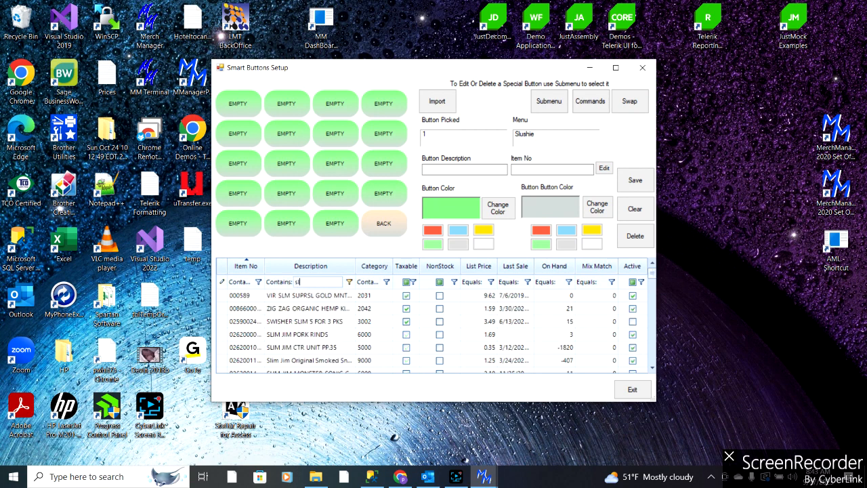
pyautogui.write('ush')
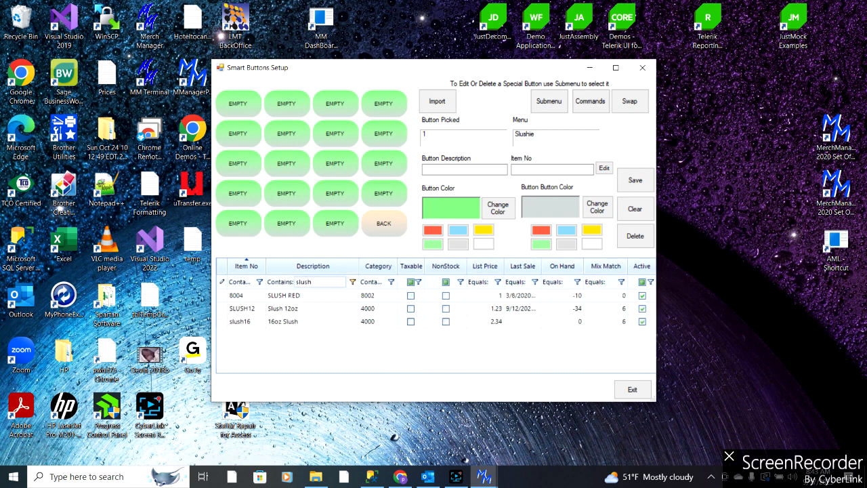
pyautogui.click(307, 310)
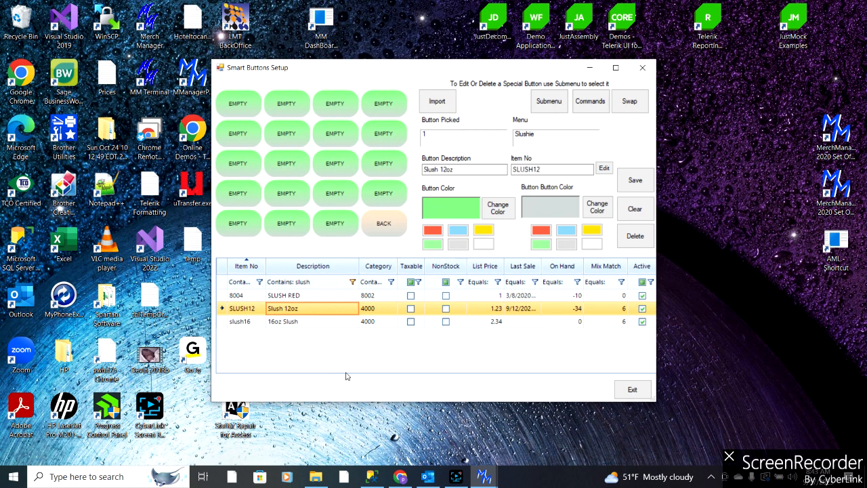
pyautogui.click(458, 232)
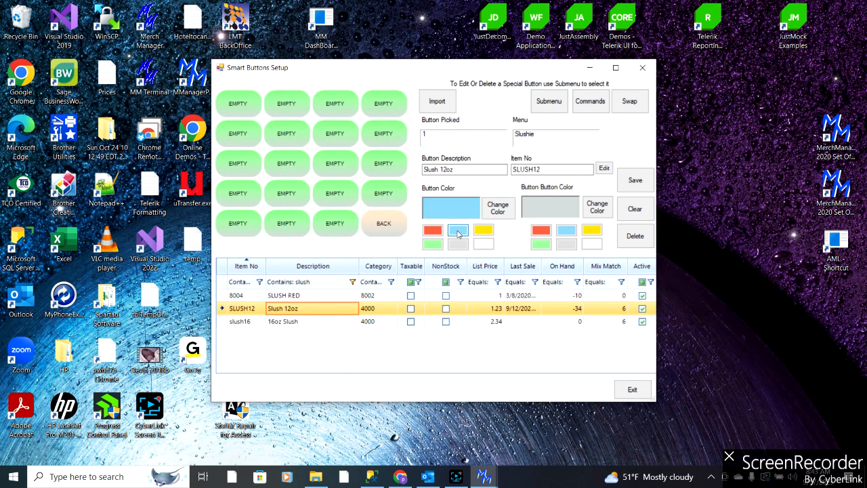
pyautogui.click(635, 182)
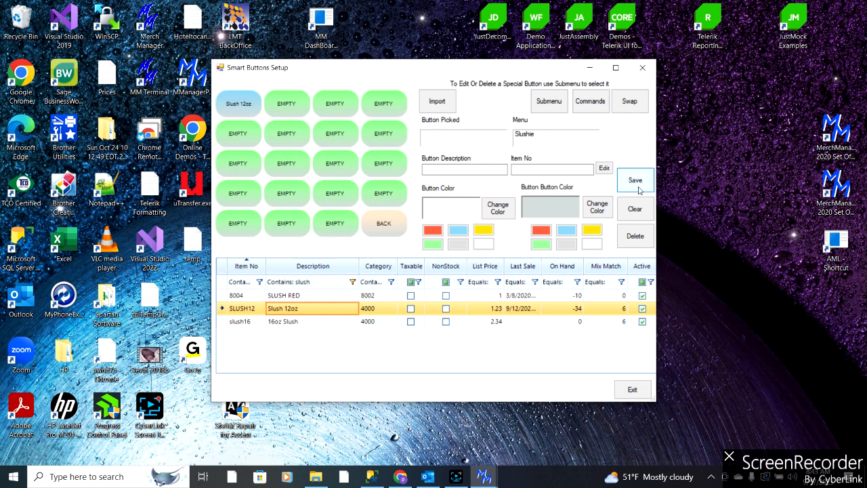
# Assign the 16oz Slush item to the second button of the Slushie submenu in pink, save it, and exit the setup and main menu.
pyautogui.click(287, 111)
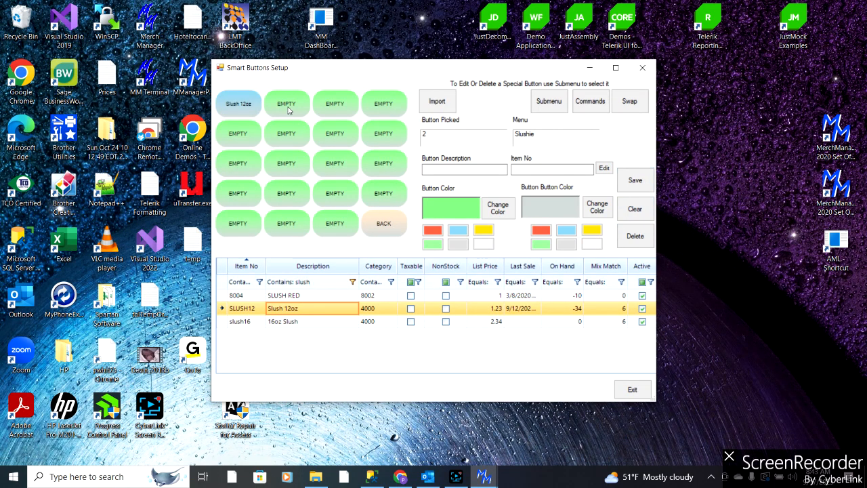
pyautogui.click(313, 322)
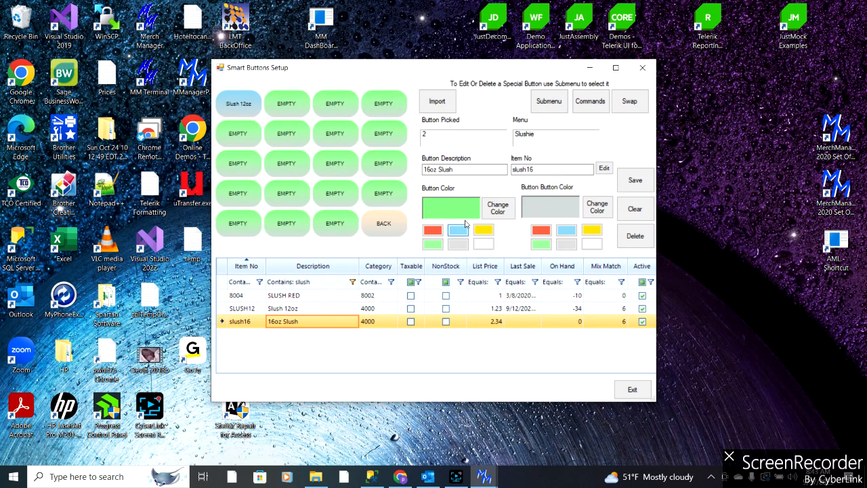
pyautogui.click(502, 210)
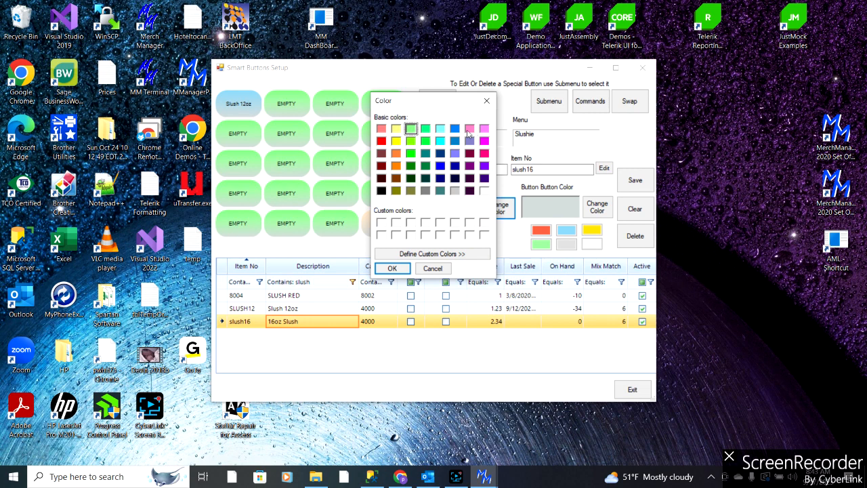
pyautogui.click(469, 128)
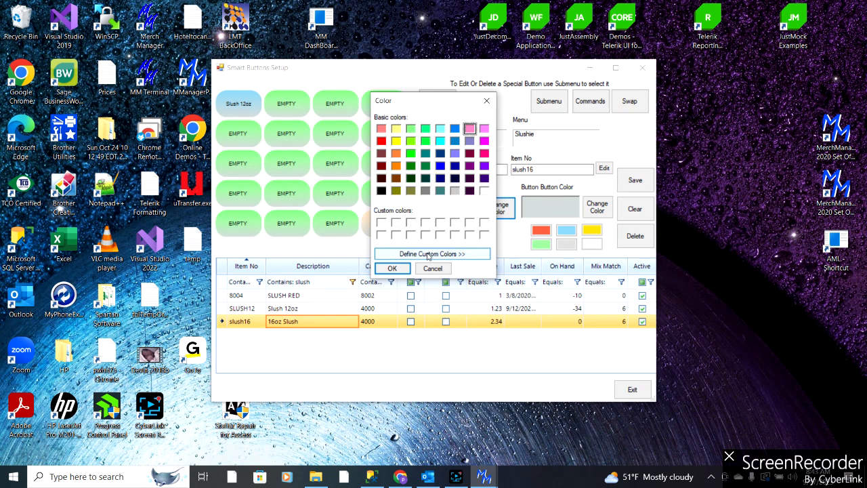
pyautogui.click(396, 269)
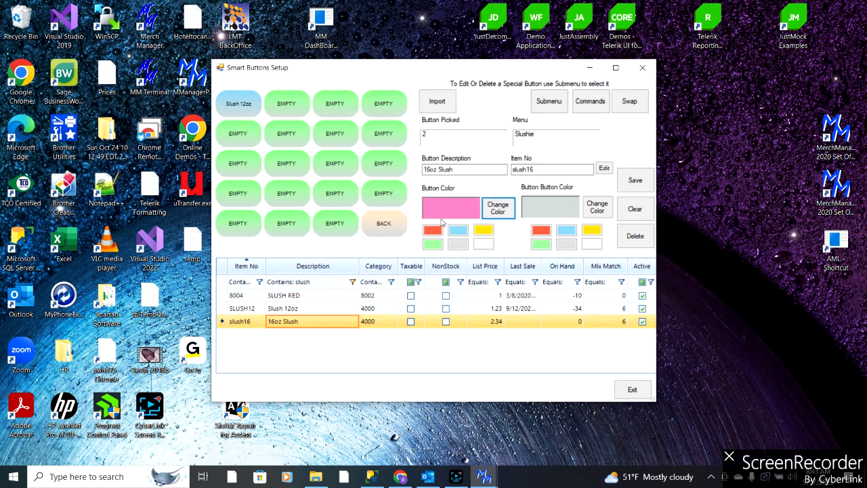
pyautogui.click(635, 180)
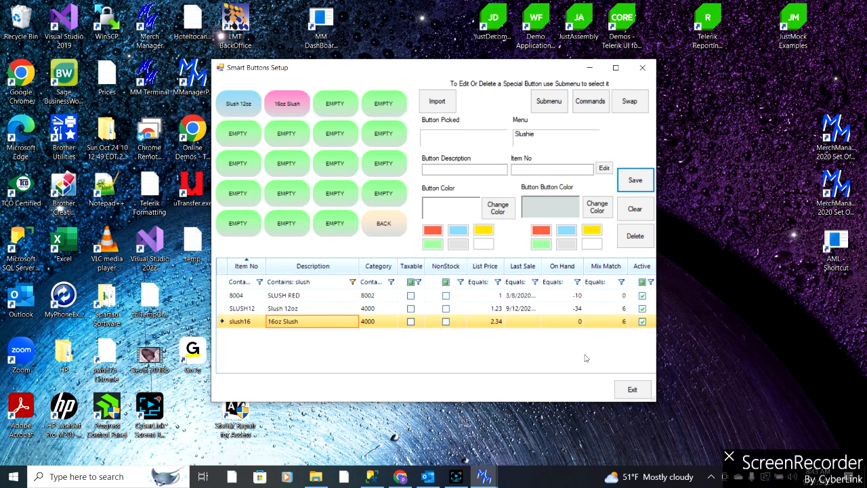
pyautogui.click(630, 389)
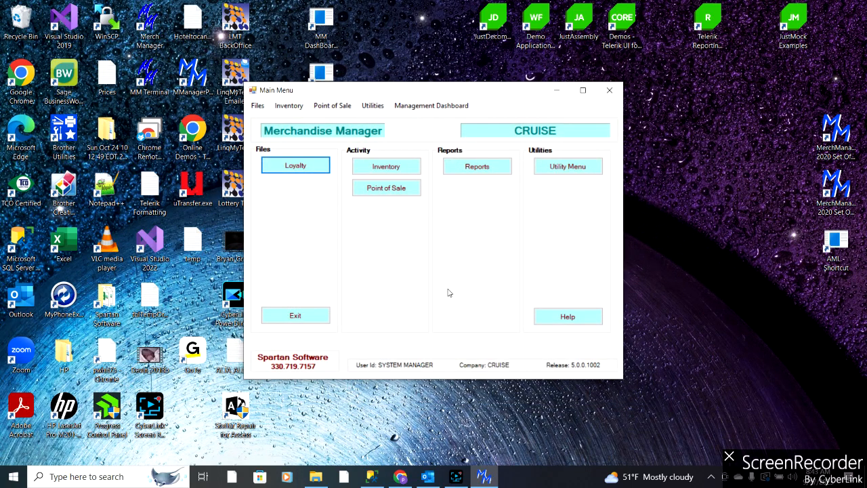
pyautogui.click(293, 317)
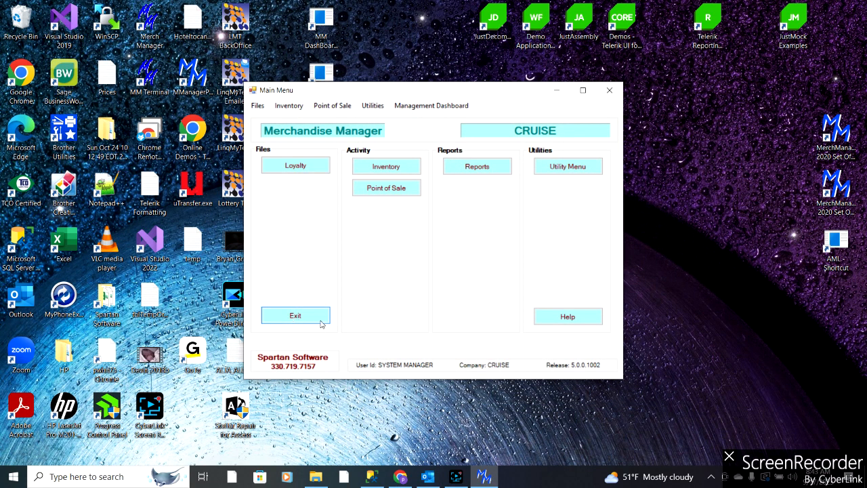